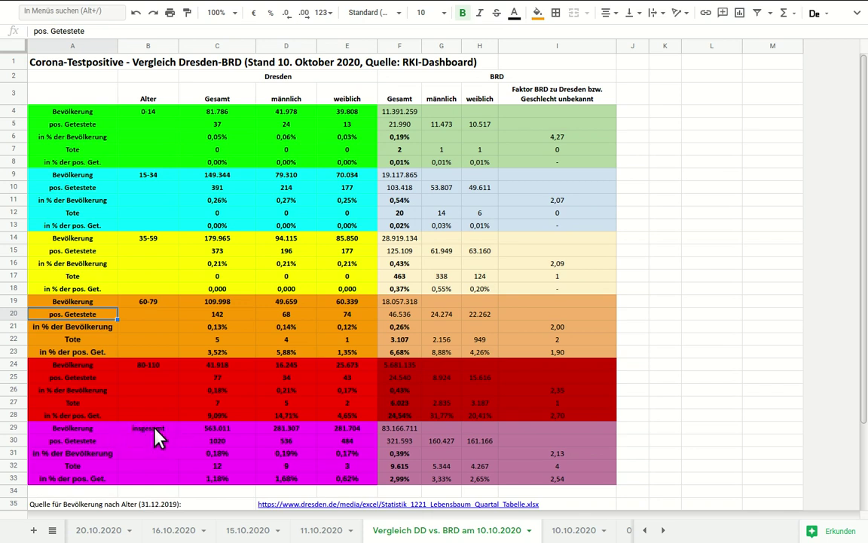
Examine the overall population, positive-test and population-share figures for Dresden and BRD in rows 29 to 31
{"action": "left_click", "coordinate": [17, 427]}
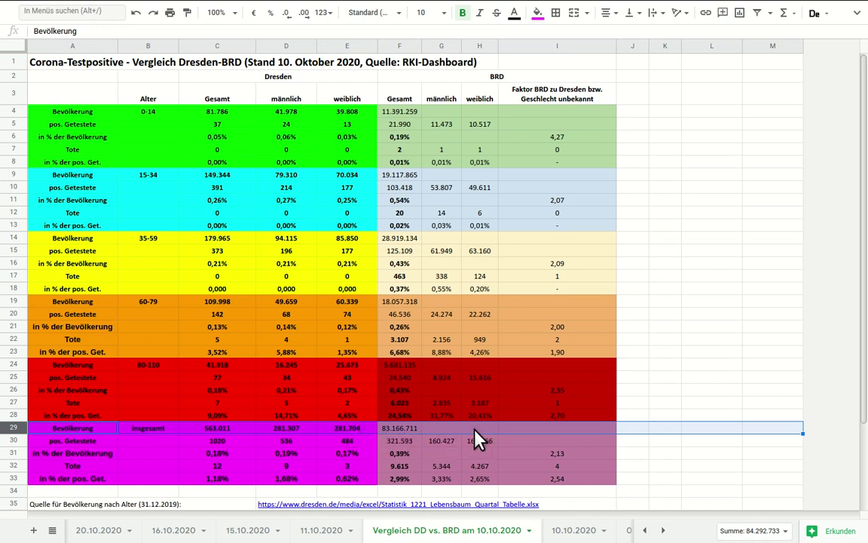
{"action": "left_click", "coordinate": [403, 427]}
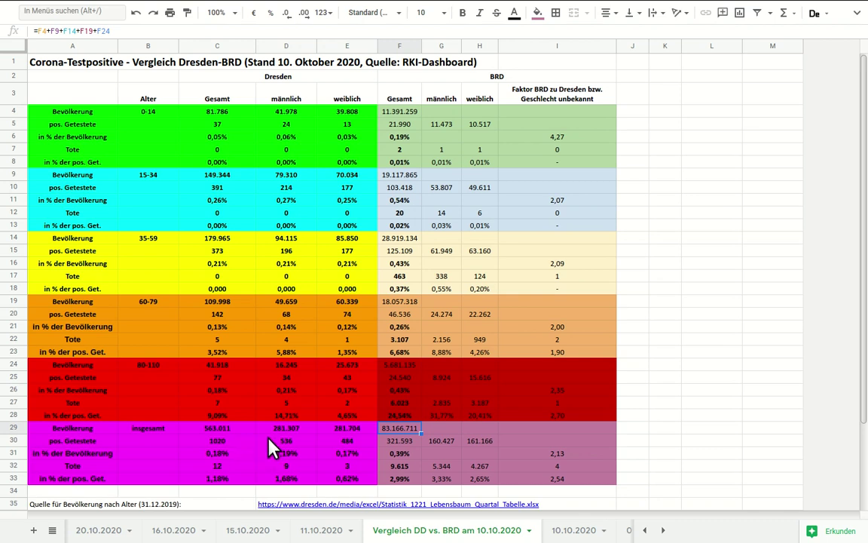
{"action": "left_click", "coordinate": [398, 445]}
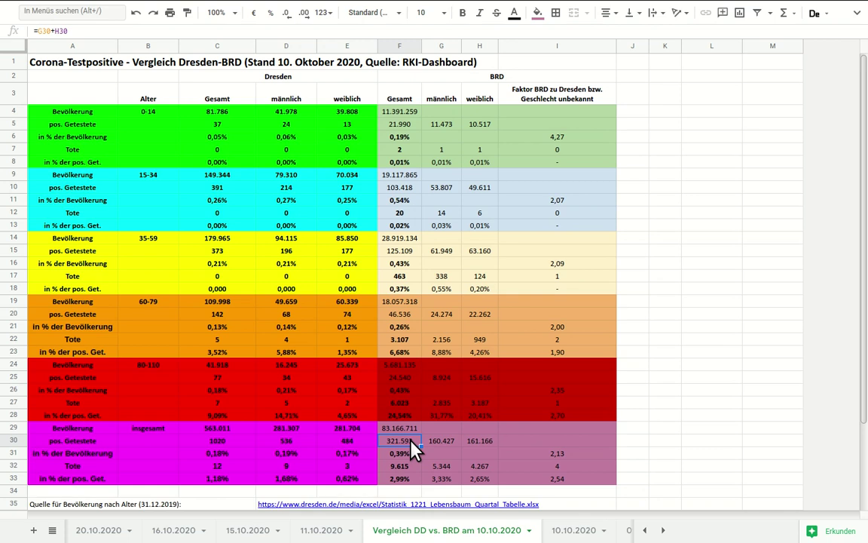
{"action": "left_click", "coordinate": [206, 455]}
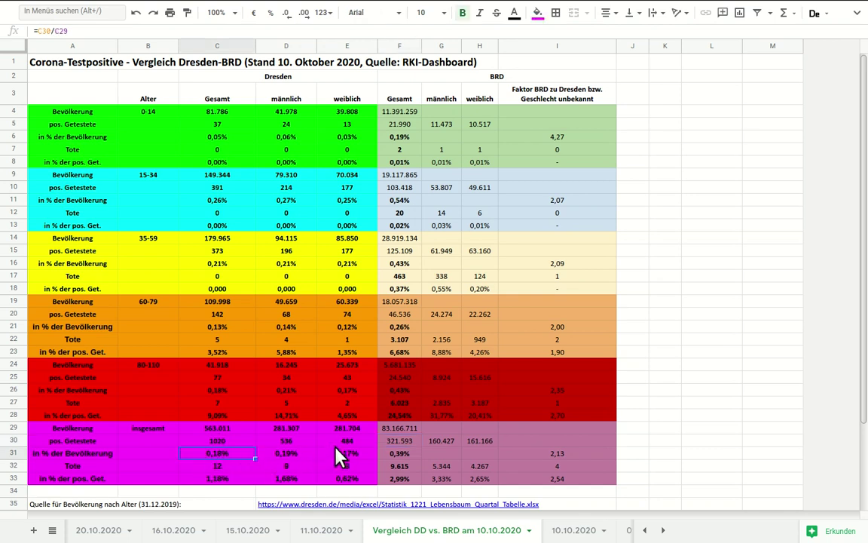
{"action": "left_click", "coordinate": [397, 455]}
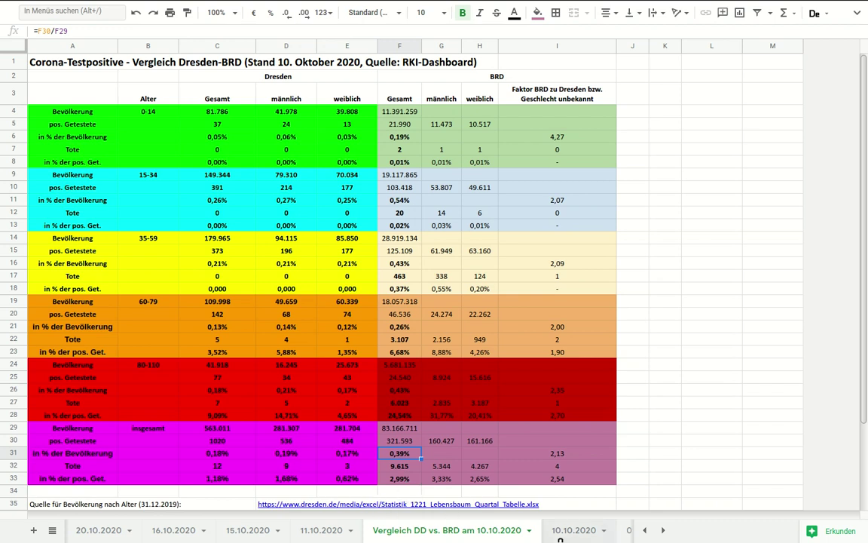
Open the sheet "Fallzahlen nach Altersgruppen 21.10." and compare the total populations of Dresden and Sachsen in row 25
{"action": "left_click", "coordinate": [650, 530]}
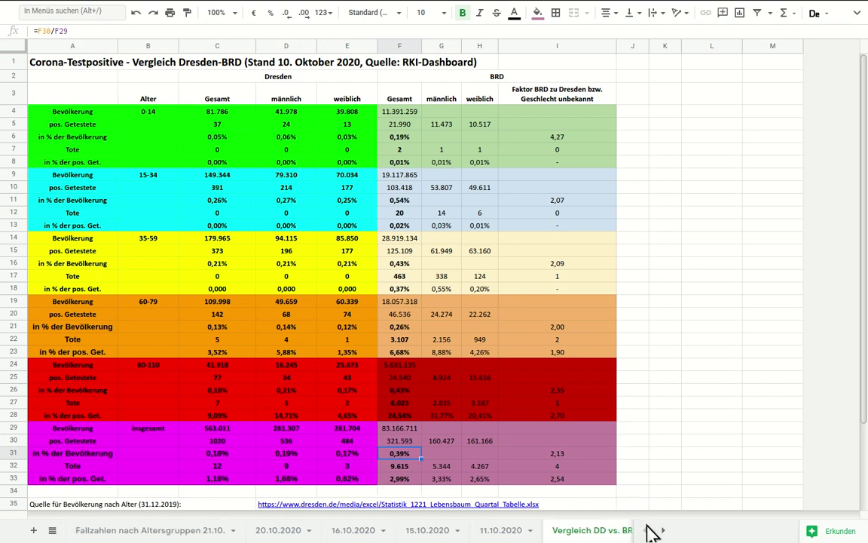
{"action": "left_click", "coordinate": [141, 530]}
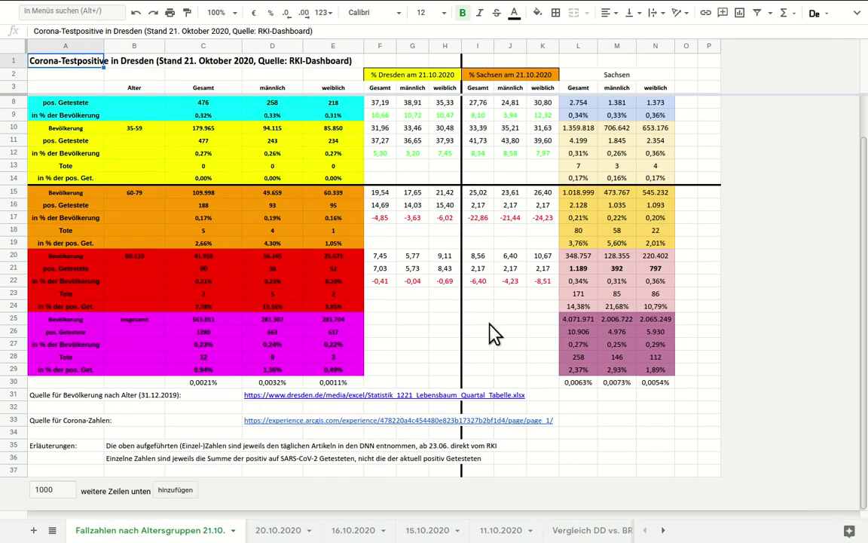
{"action": "left_click_drag", "start_coordinate": [860, 132], "coordinate": [862, 98]}
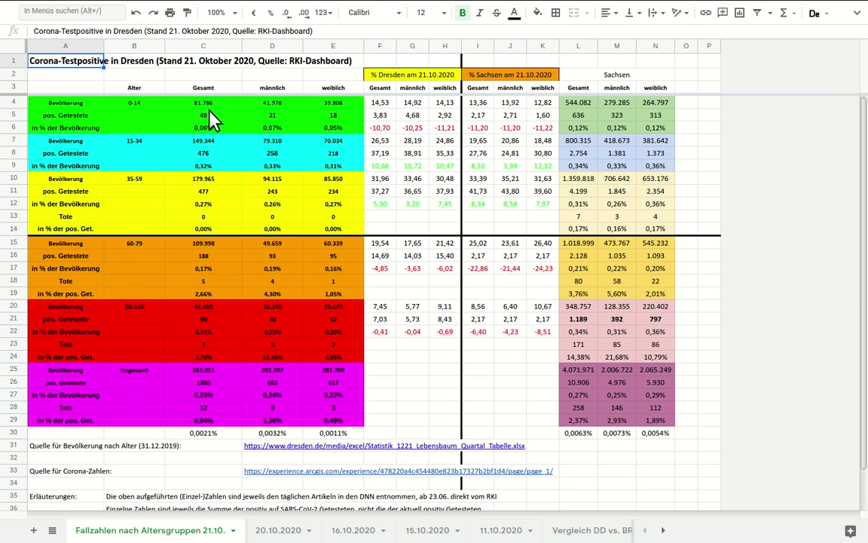
{"action": "left_click", "coordinate": [217, 379]}
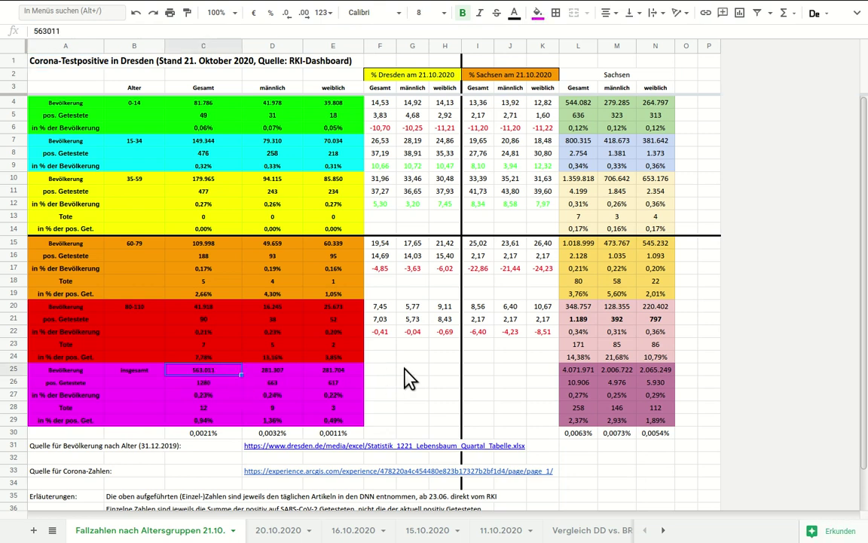
{"action": "left_click", "coordinate": [577, 371]}
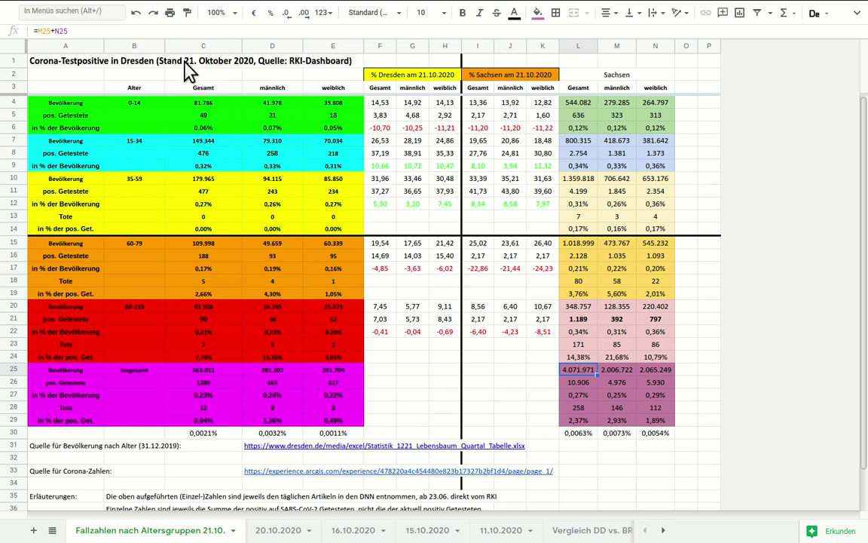
Compare total positives and their population share for Dresden and Sachsen, and inspect Dresden's death percentages in C29 and C30
{"action": "left_click", "coordinate": [198, 384]}
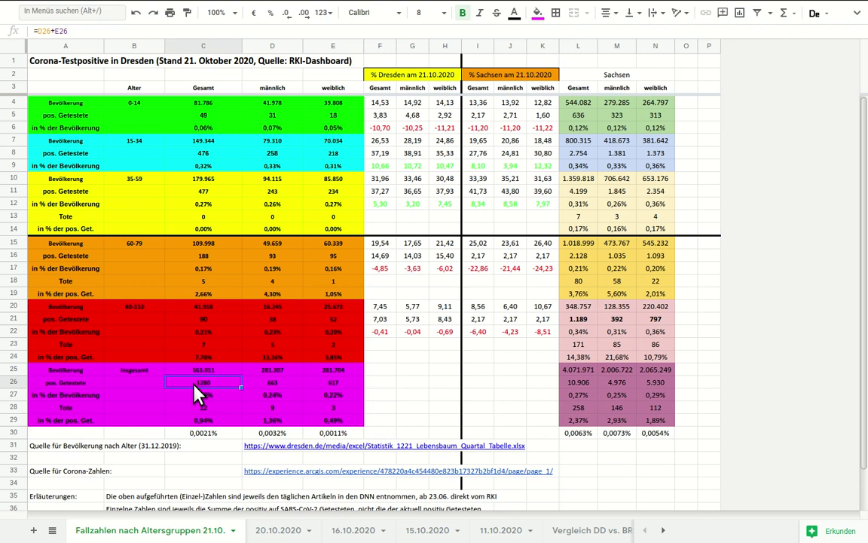
{"action": "left_click", "coordinate": [575, 390]}
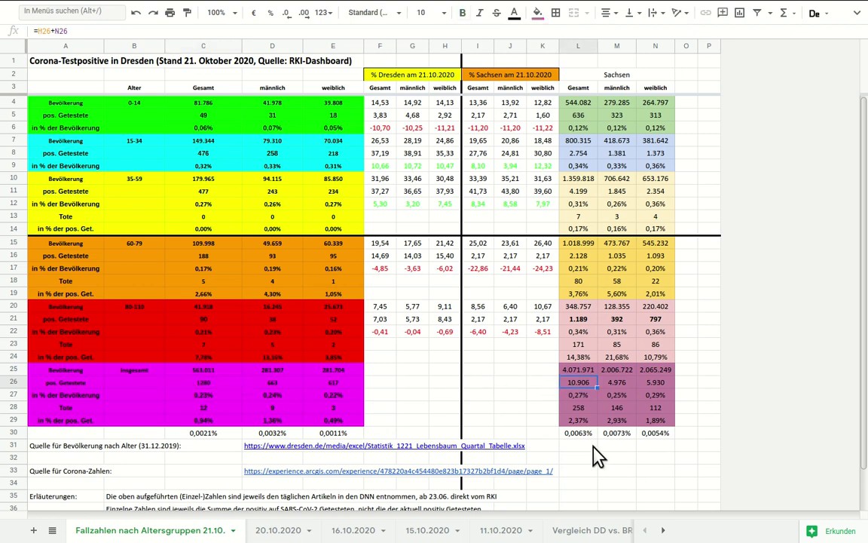
{"action": "left_click", "coordinate": [591, 398]}
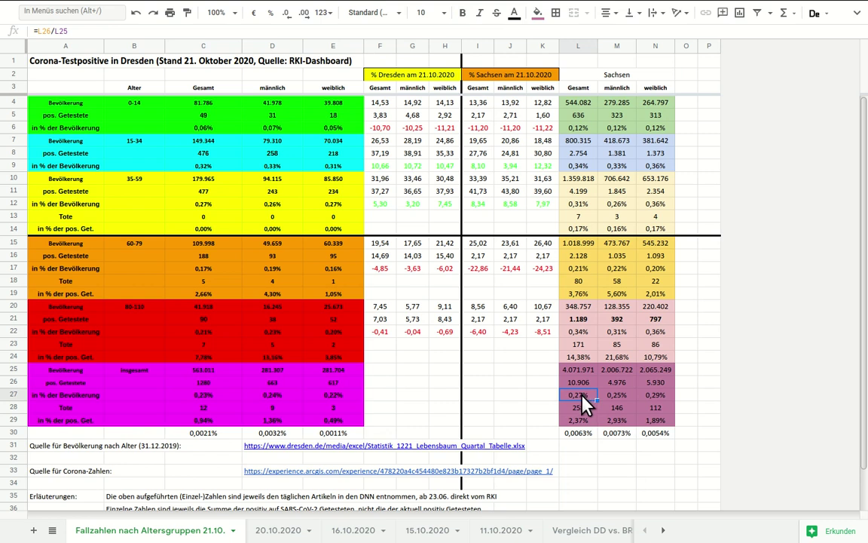
{"action": "left_click", "coordinate": [206, 400]}
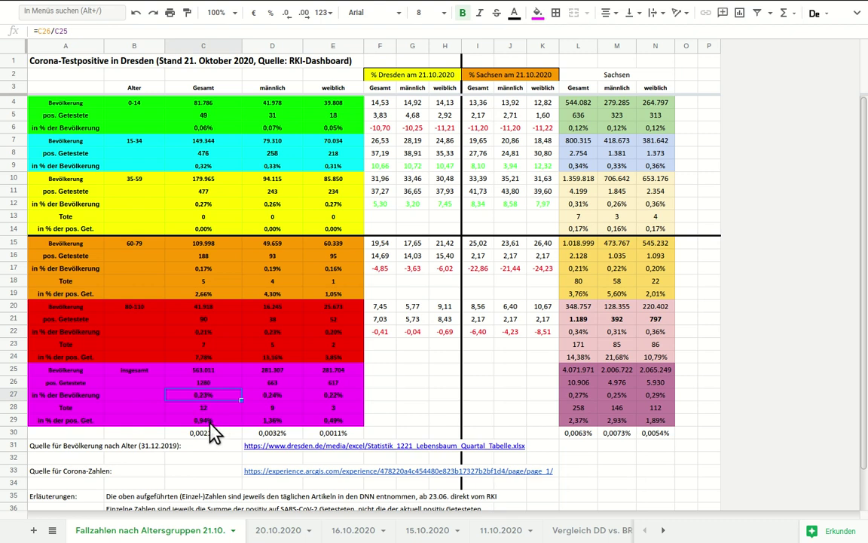
{"action": "left_click", "coordinate": [211, 422]}
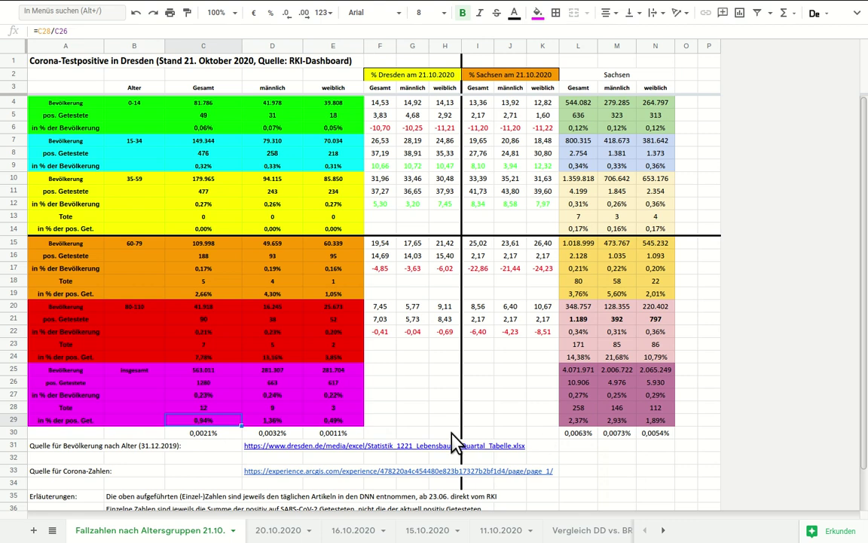
{"action": "left_click", "coordinate": [205, 440]}
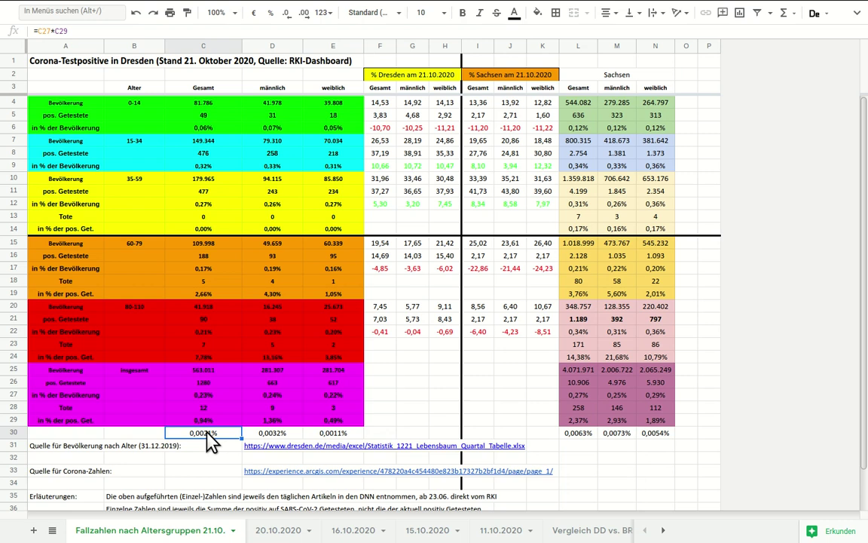
Leave full-screen view, switch to the spreadsheet "Fall- und Testzahlen zu Corona in Dresden und der BRD" and check Dresden's total positives in C24
{"action": "key", "text": "F11"}
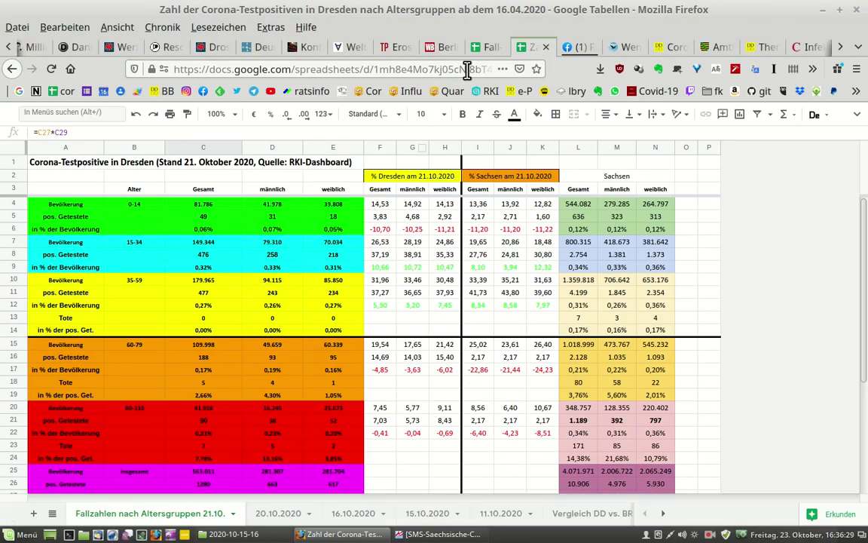
{"action": "left_click", "coordinate": [488, 57]}
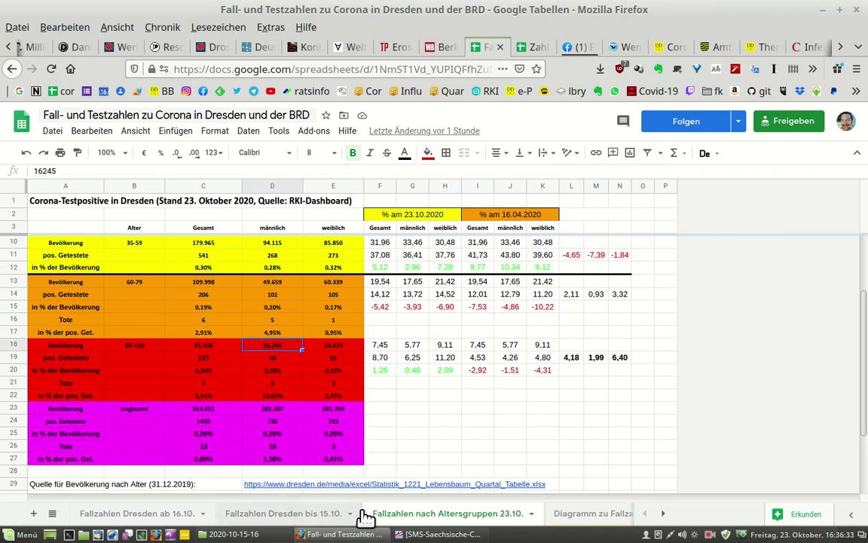
{"action": "left_click", "coordinate": [219, 427]}
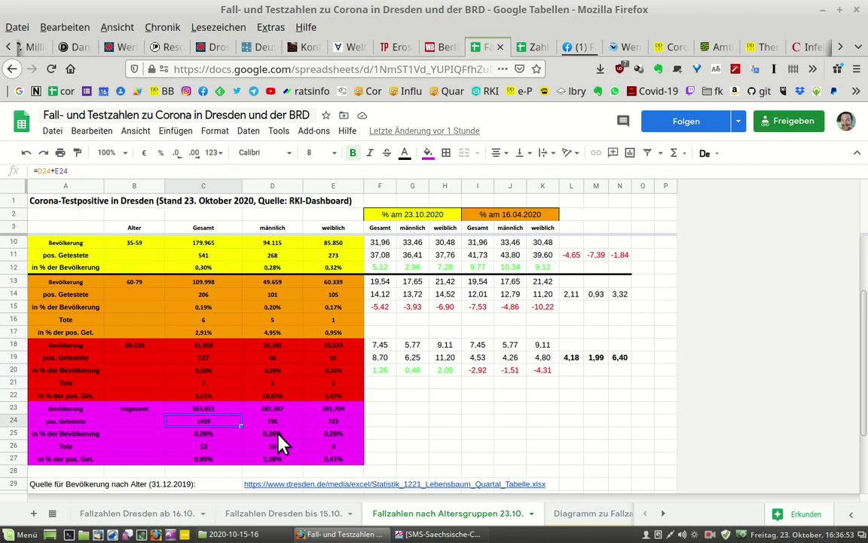
Compare each age group's population share with its share of positive tests in the "% am 23.10.2020" columns
{"action": "left_click_drag", "start_coordinate": [865, 380], "coordinate": [864, 324]}
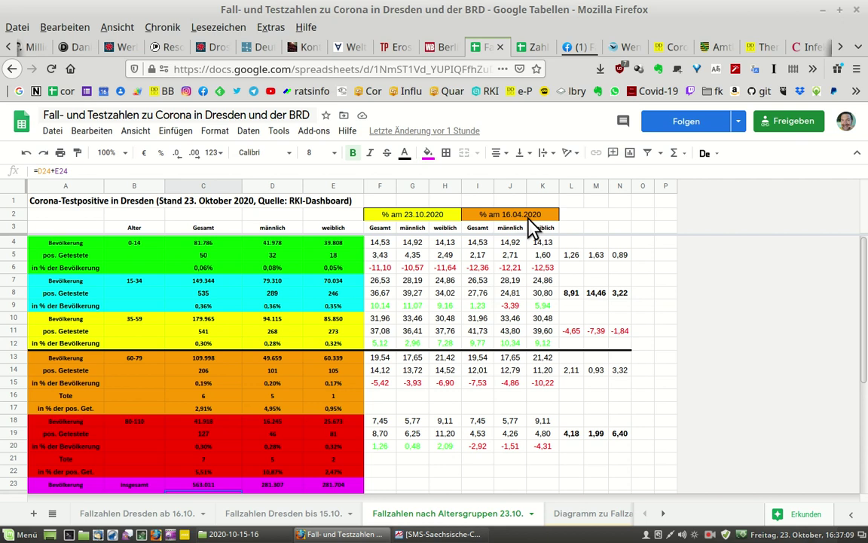
{"action": "left_click", "coordinate": [381, 243]}
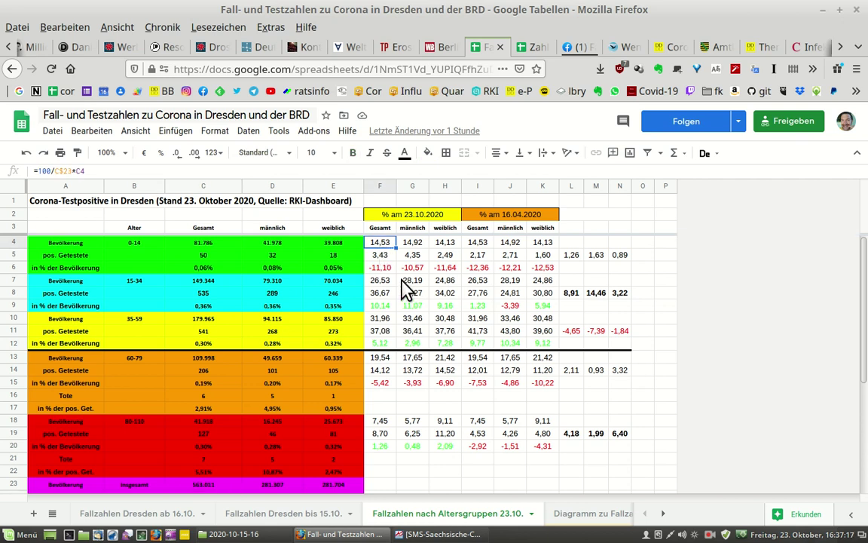
{"action": "left_click", "coordinate": [384, 257]}
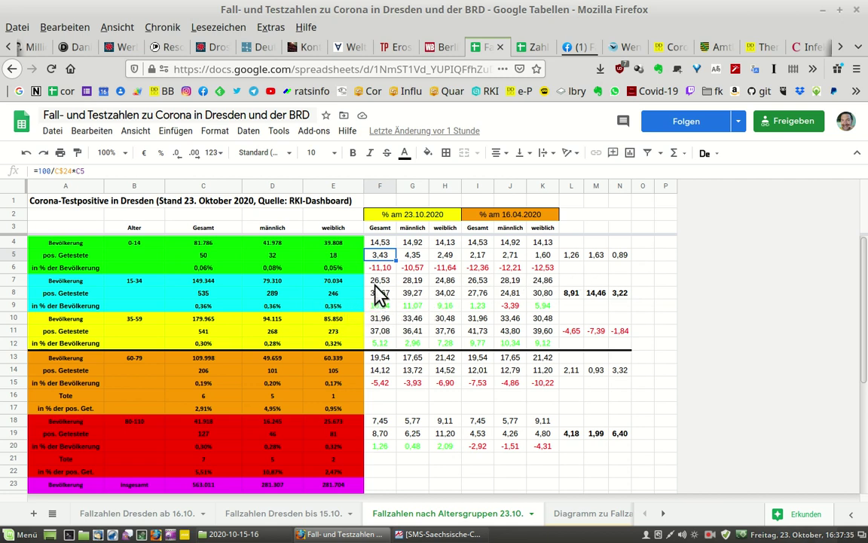
{"action": "left_click", "coordinate": [382, 361]}
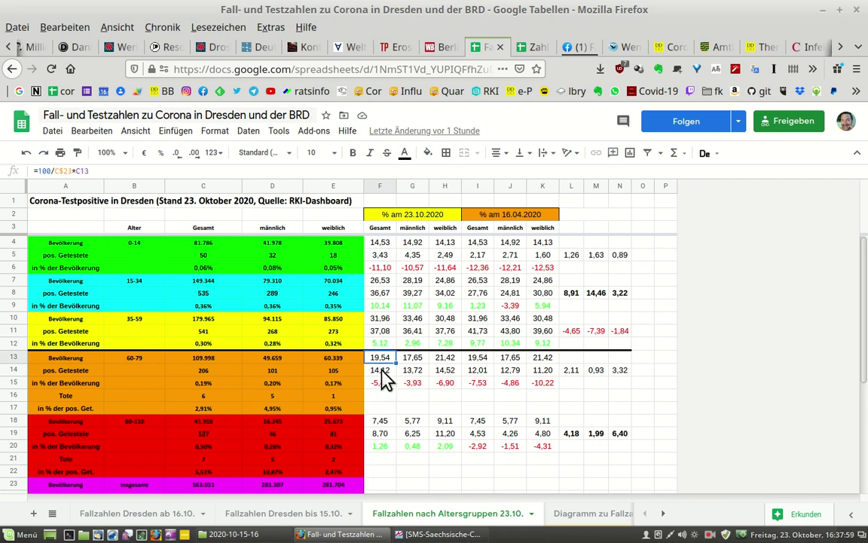
{"action": "left_click", "coordinate": [382, 370]}
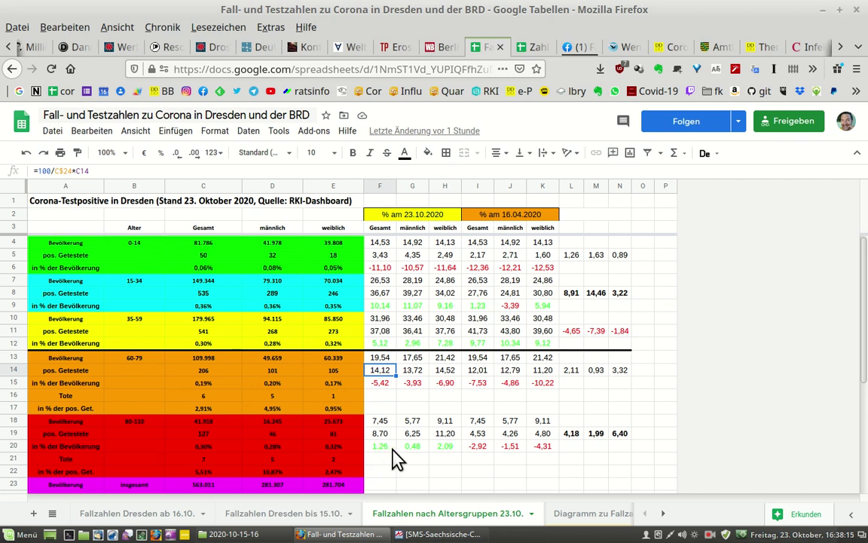
{"action": "left_click", "coordinate": [444, 447]}
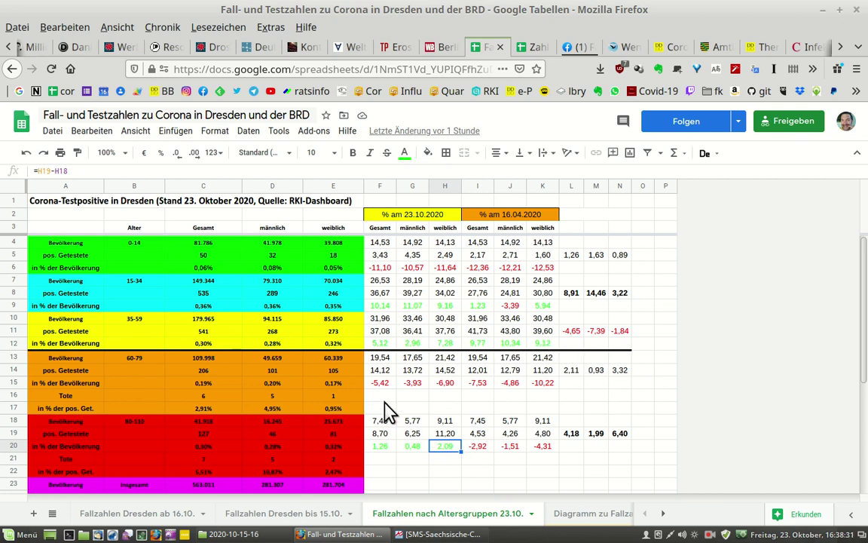
Return to the spreadsheet of Dresden positives by age group and open the sheet "Vergleich DD vs. BRD am 27.09.2020"
{"action": "left_click", "coordinate": [528, 47]}
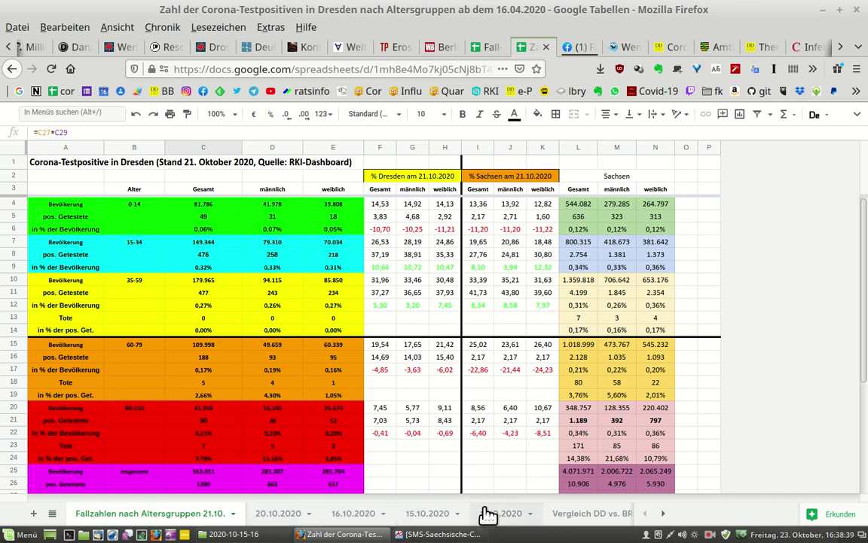
{"action": "left_click", "coordinate": [665, 517]}
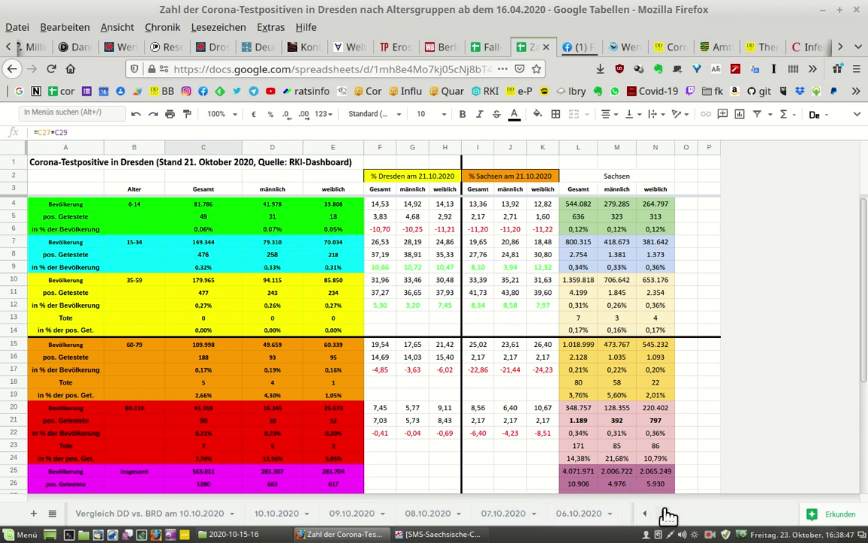
{"action": "left_click", "coordinate": [666, 515]}
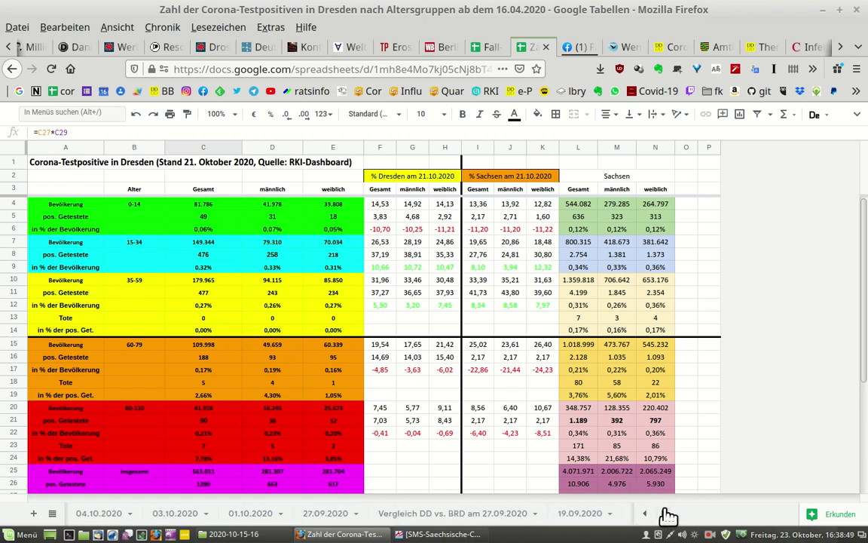
{"action": "left_click", "coordinate": [479, 515]}
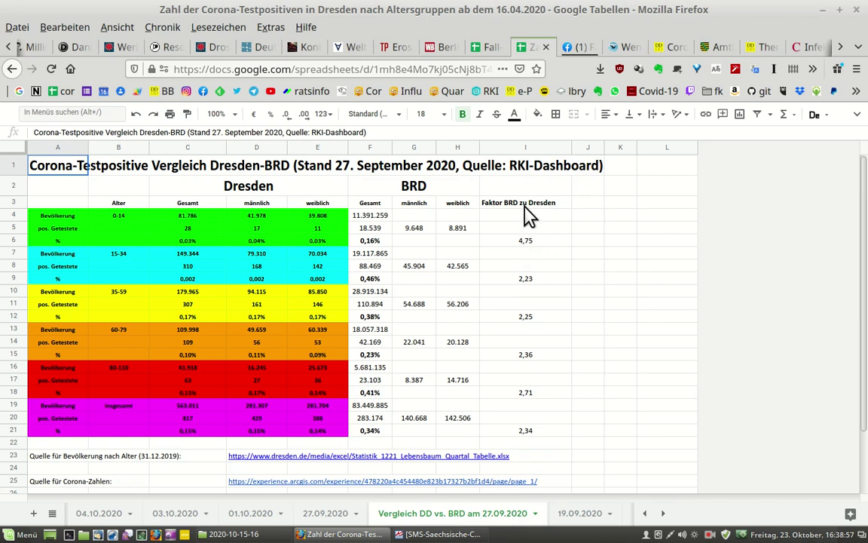
Examine the "Faktor BRD zu Dresden" values in column I for every age group and for the total
{"action": "left_click", "coordinate": [534, 243]}
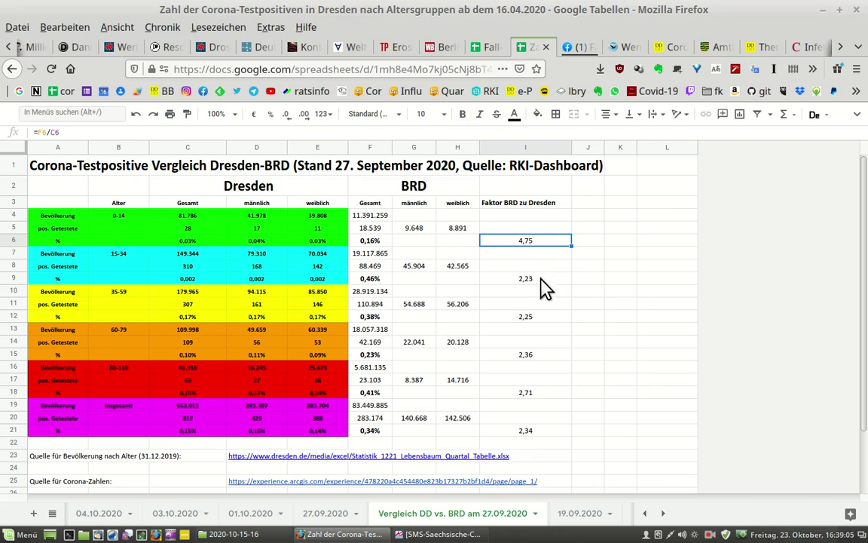
{"action": "left_click", "coordinate": [542, 279]}
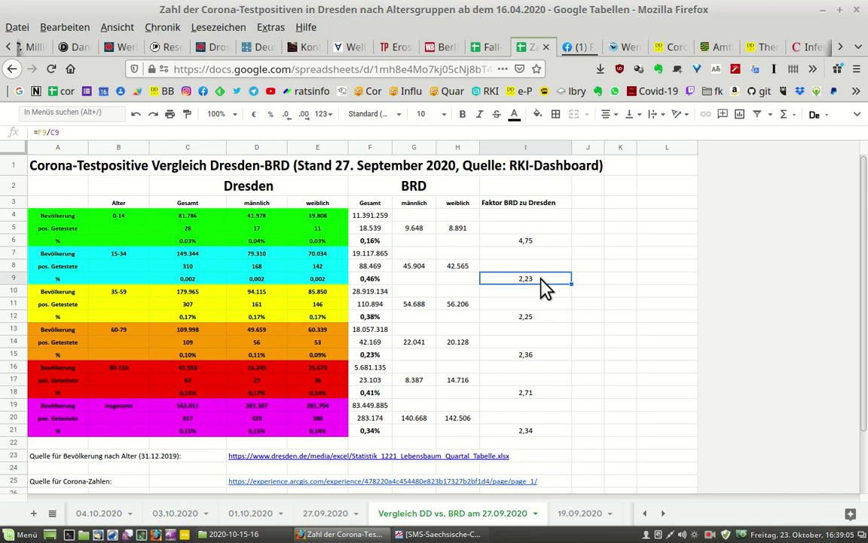
{"action": "left_click", "coordinate": [540, 317]}
{"action": "left_click", "coordinate": [541, 359]}
{"action": "left_click", "coordinate": [542, 393]}
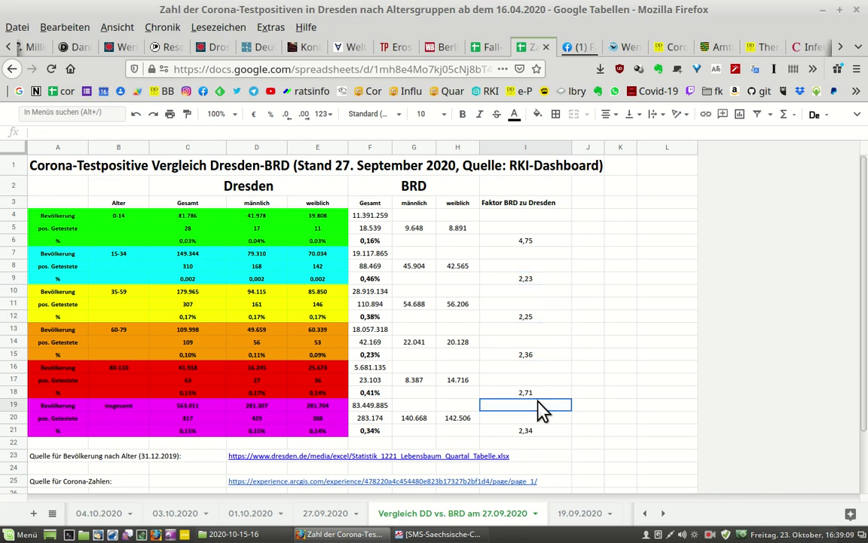
{"action": "left_click", "coordinate": [540, 434]}
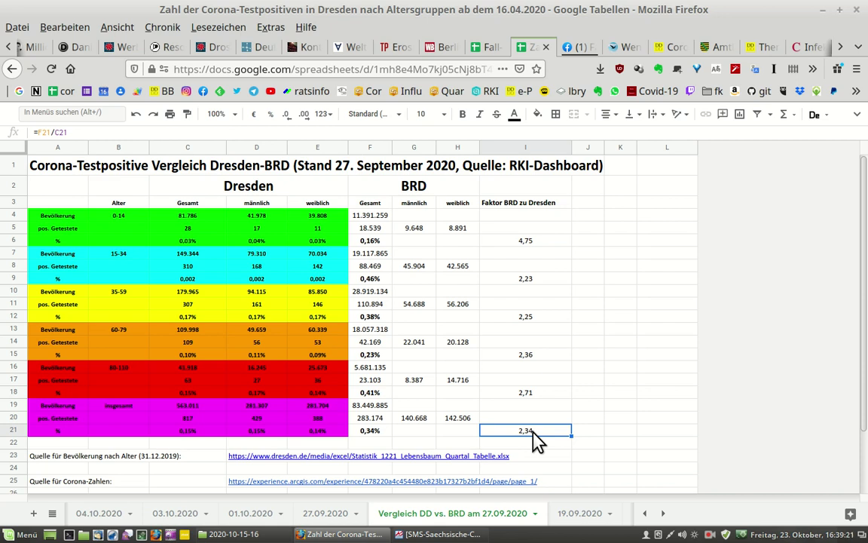
Open the sheet "Vorlage für Bevölkerung Sachsen" and highlight the row for 14-Jährige with its subtotals
{"action": "left_click", "coordinate": [664, 512]}
{"action": "left_click", "coordinate": [664, 513]}
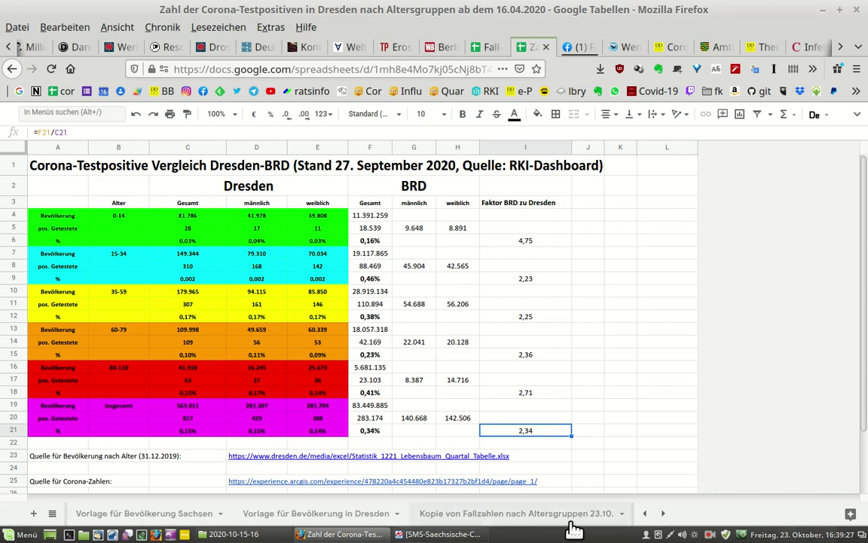
{"action": "left_click", "coordinate": [645, 515]}
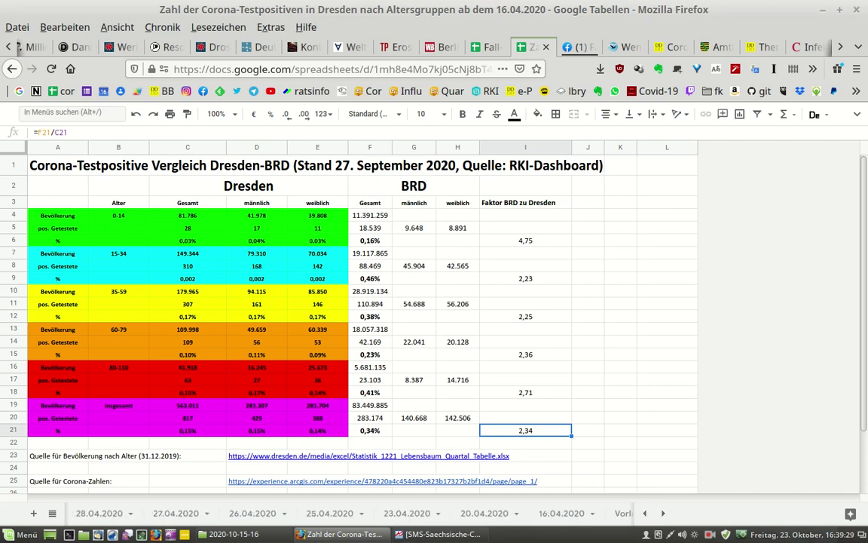
{"action": "left_click", "coordinate": [623, 514]}
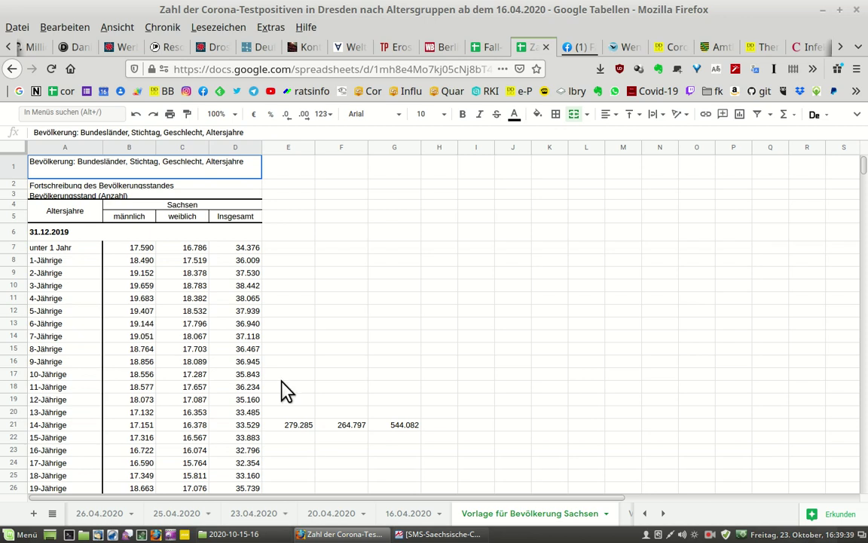
{"action": "left_click", "coordinate": [14, 425]}
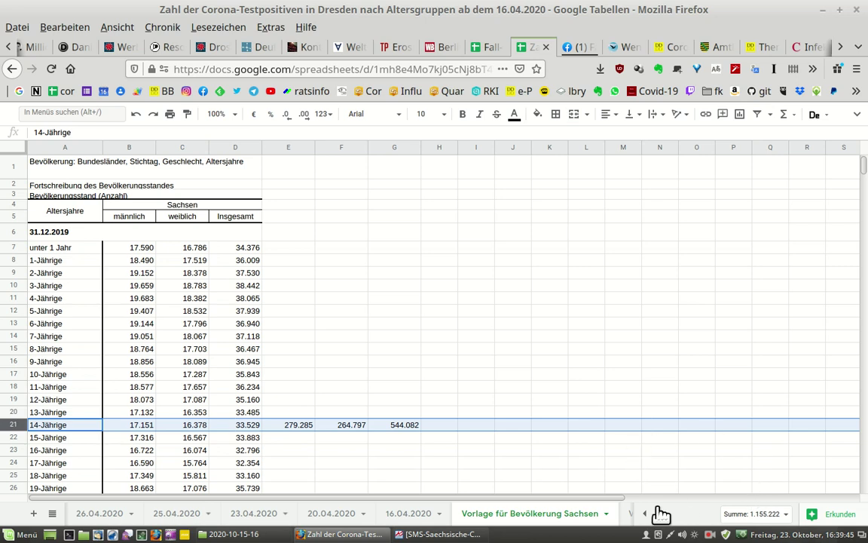
View the sheet "Vorlage für Bevölkerung in Dresden", and open the sheet "Fallzahlen nach Altersgruppen 21.10." with the Dresden and Sachsen percentages
{"action": "left_click", "coordinate": [663, 513]}
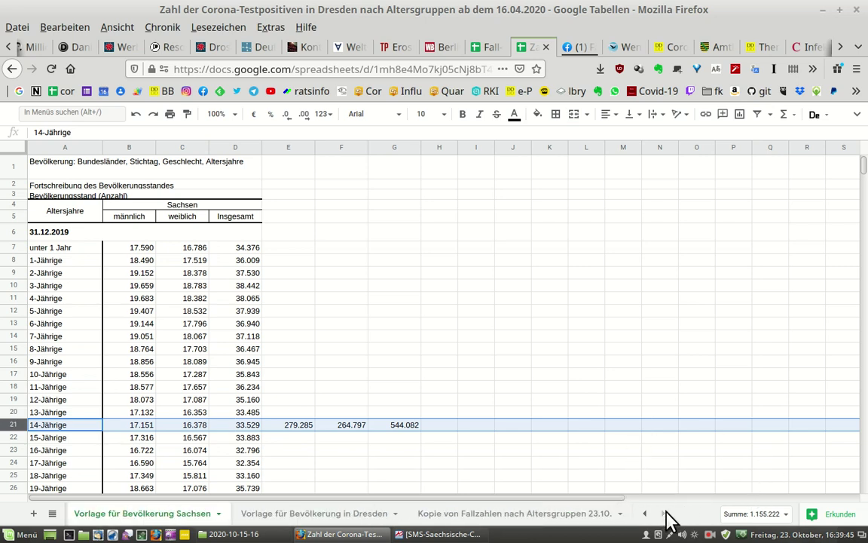
{"action": "left_click", "coordinate": [324, 515]}
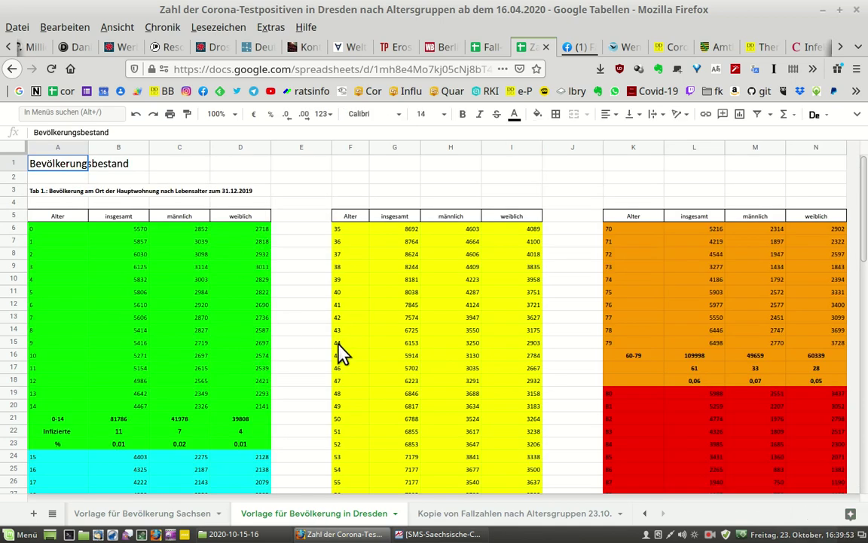
{"action": "left_click", "coordinate": [645, 514]}
{"action": "left_click", "coordinate": [645, 514]}
{"action": "left_click", "coordinate": [645, 514]}
{"action": "left_click", "coordinate": [645, 514]}
{"action": "left_click", "coordinate": [645, 514]}
{"action": "left_click", "coordinate": [645, 514]}
{"action": "left_click", "coordinate": [645, 514]}
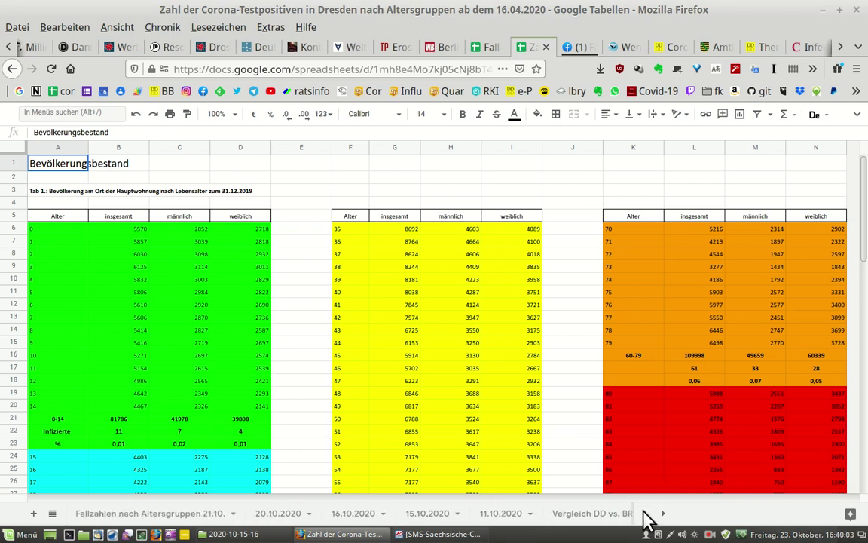
{"action": "left_click", "coordinate": [163, 516]}
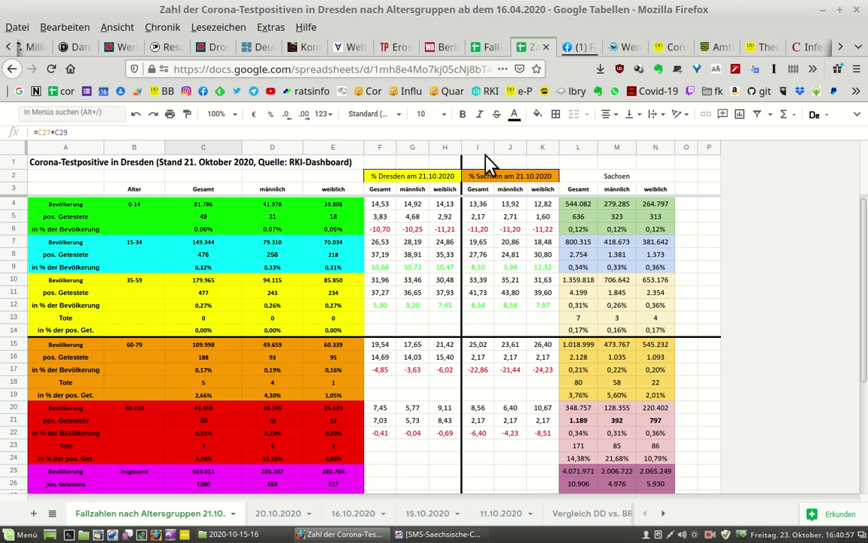
Show the sheet "Fallzahlen Dresden ab 16.10." in the "Fall- und Testzahlen" spreadsheet and load the Dresden Coronavirus dashboard in a new browser tab
{"action": "left_click", "coordinate": [483, 49]}
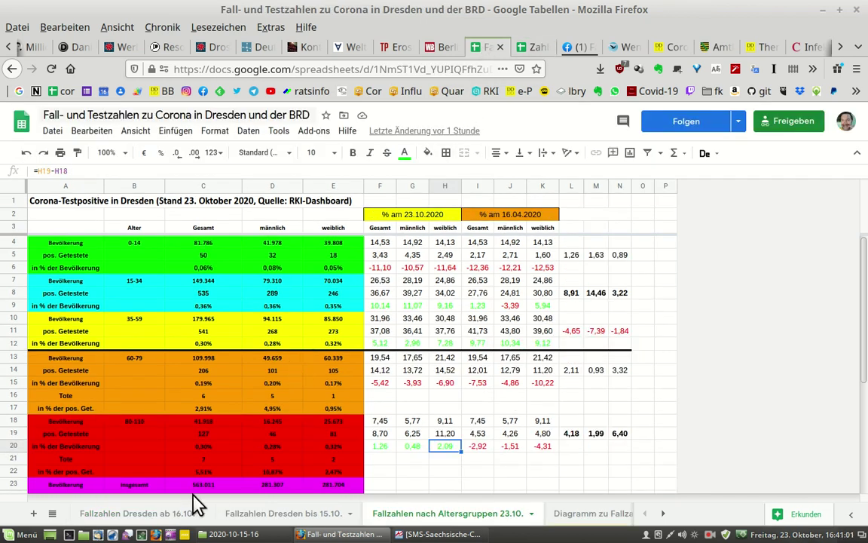
{"action": "left_click", "coordinate": [128, 519]}
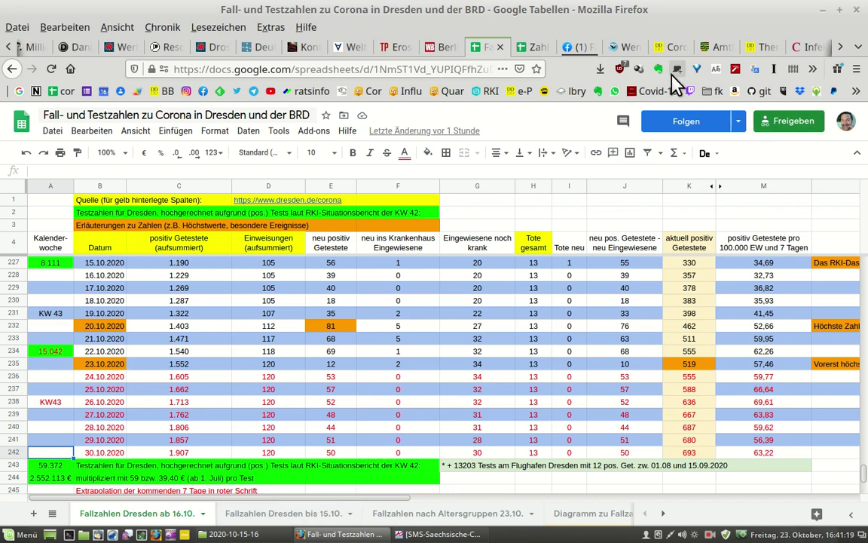
{"action": "key", "text": "ctrl+t"}
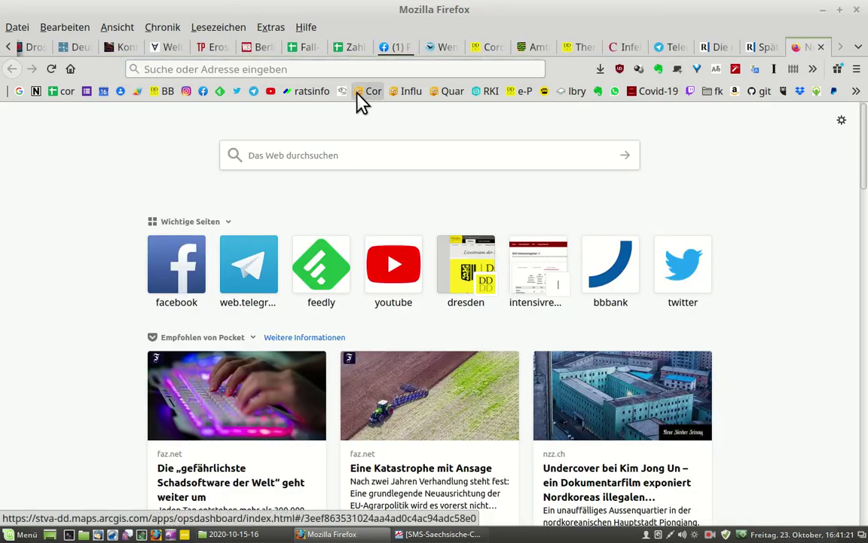
{"action": "left_click", "coordinate": [358, 96]}
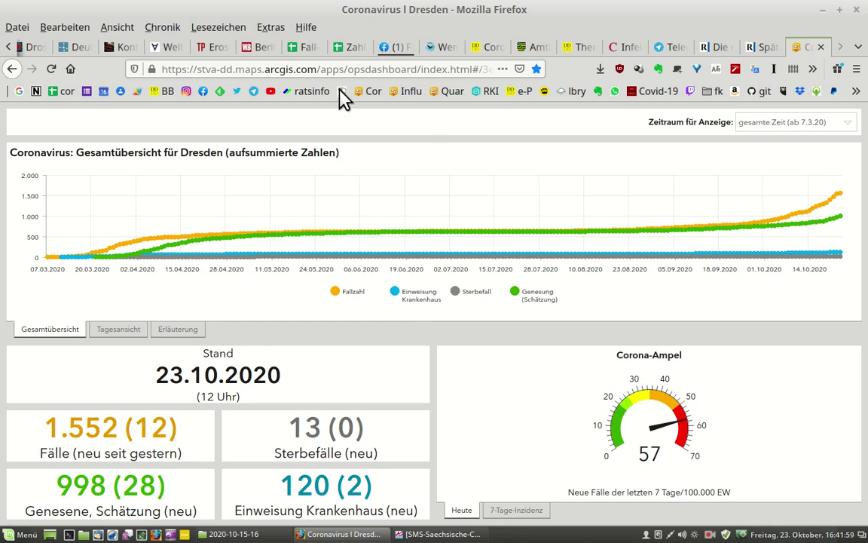
Check the cumulative positives for 23.10.2020 and 22.10.2020 in C235 and C234 of the spreadsheet against the Dresden dashboard
{"action": "left_click", "coordinate": [299, 47]}
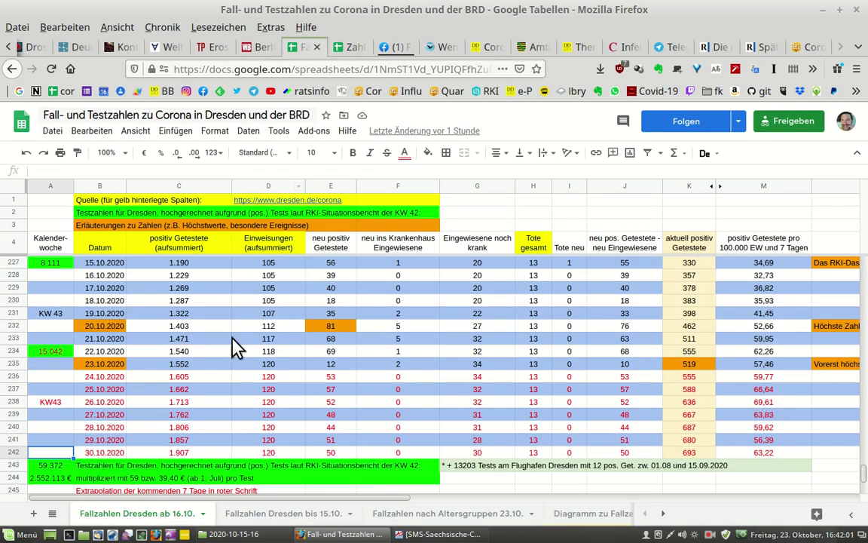
{"action": "left_click", "coordinate": [188, 364]}
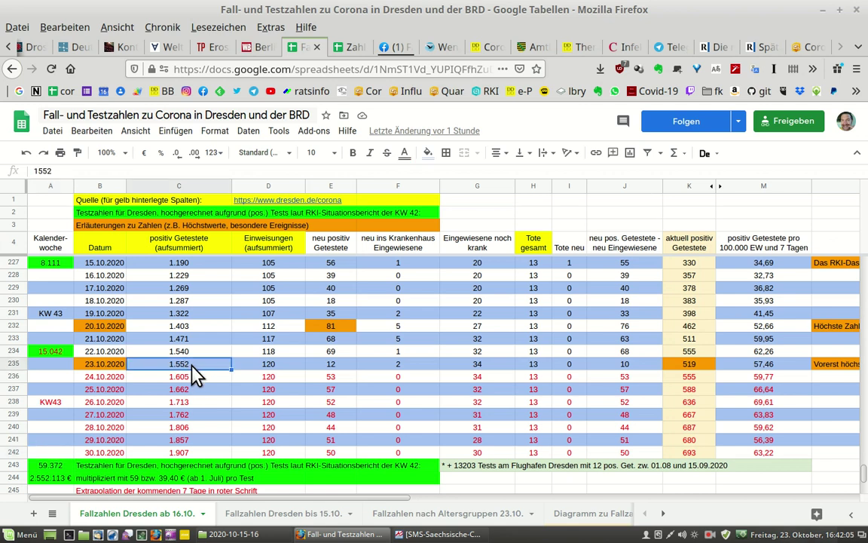
{"action": "key", "text": "Up"}
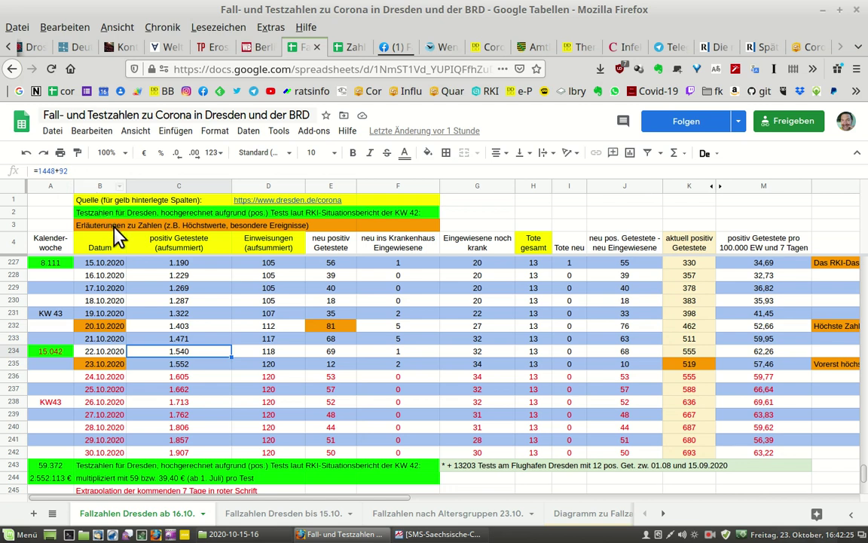
{"action": "left_click", "coordinate": [807, 47]}
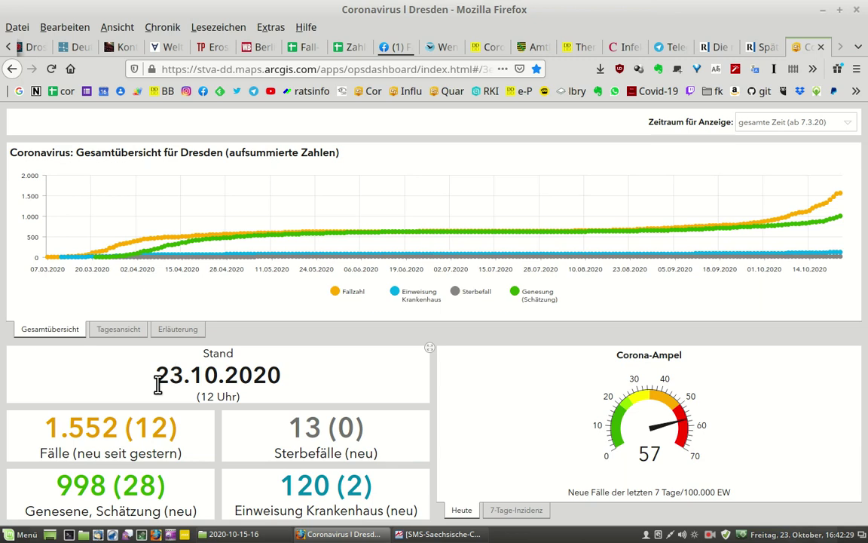